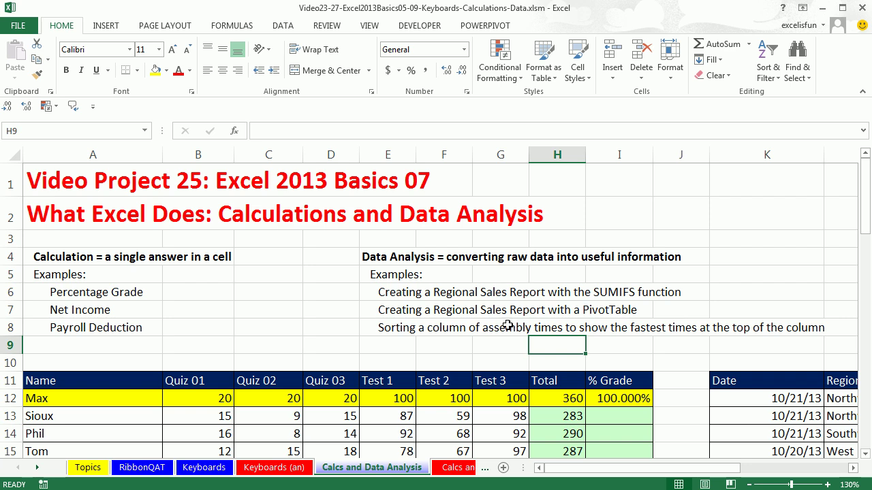
Calculate the first student's % Grade in I13 with the formula =H13/$H$12, keeping the maximum total as an absolute reference
left_click(865, 455)
scroll(865, 458, "down", 2)
left_click(605, 279)
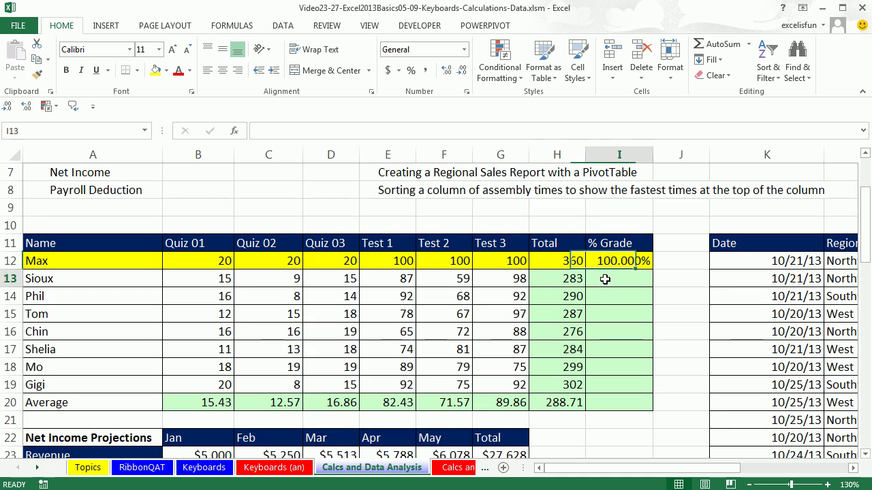
left_click(865, 455)
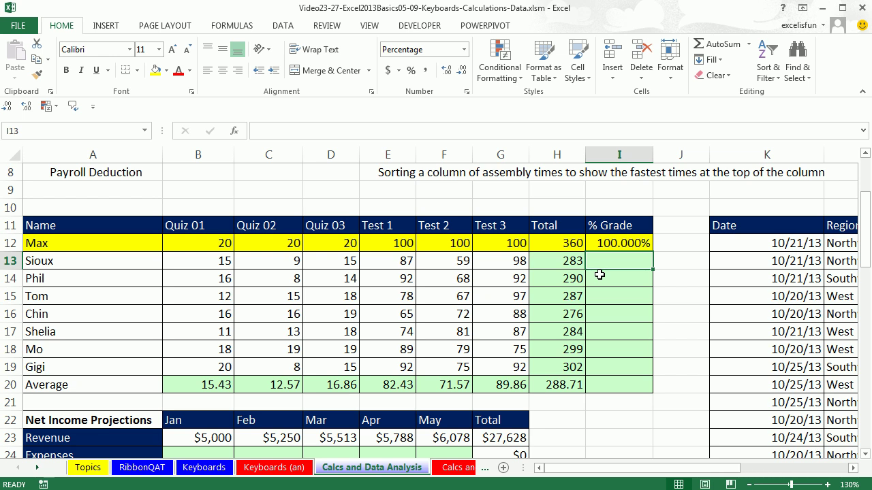
type("=")
key("Left")
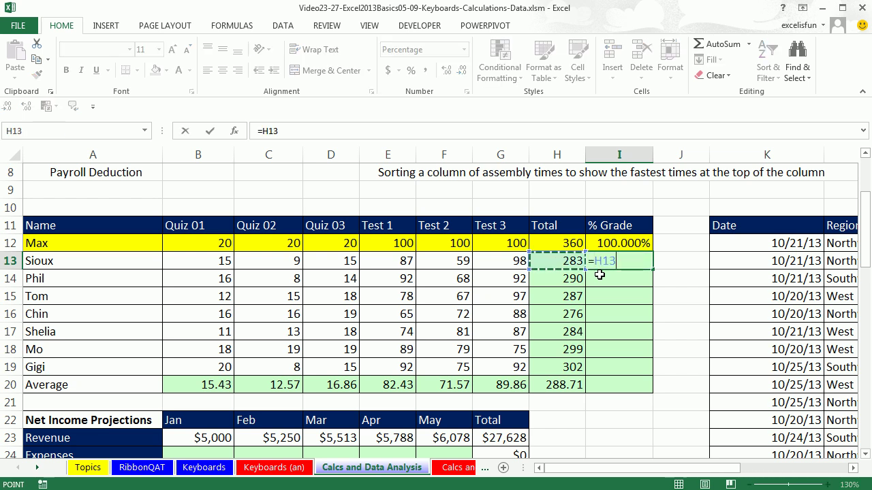
type("/")
key("Up")
key("Left")
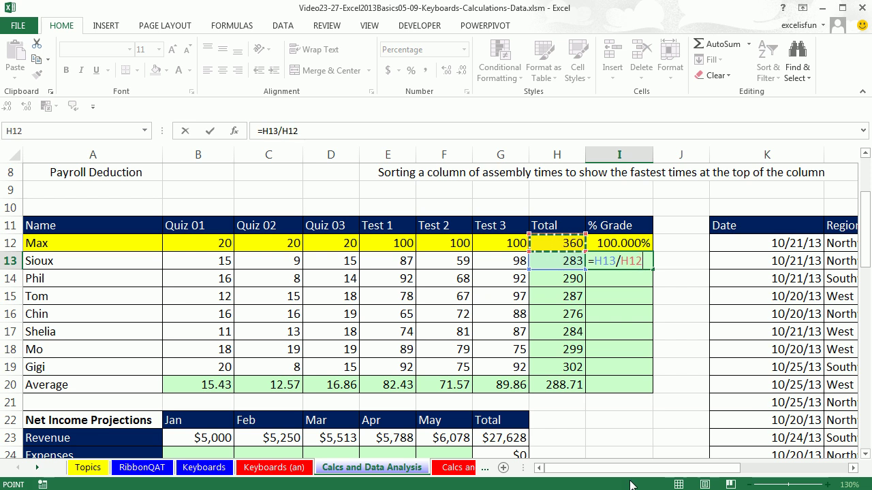
key("F4")
key("ctrl+Return")
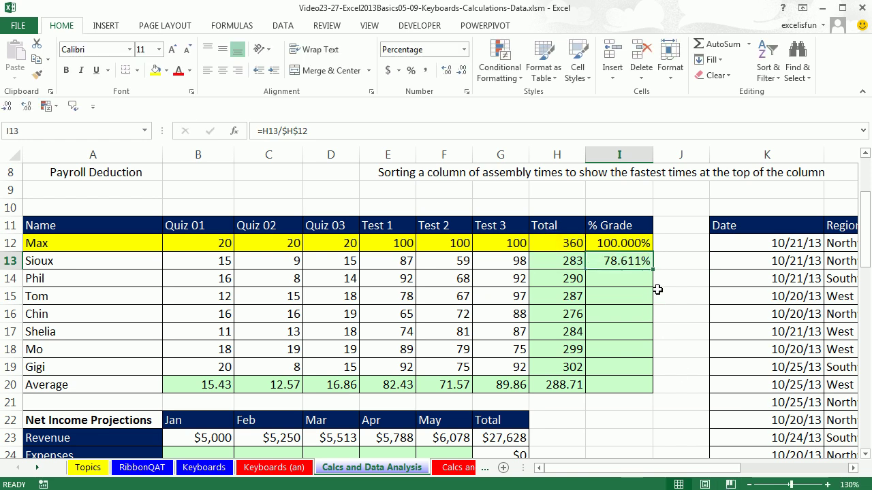
Copy the % Grade formula from I13 down through I19 and check the cell references in the last copy
left_click_drag(654, 270, 654, 376)
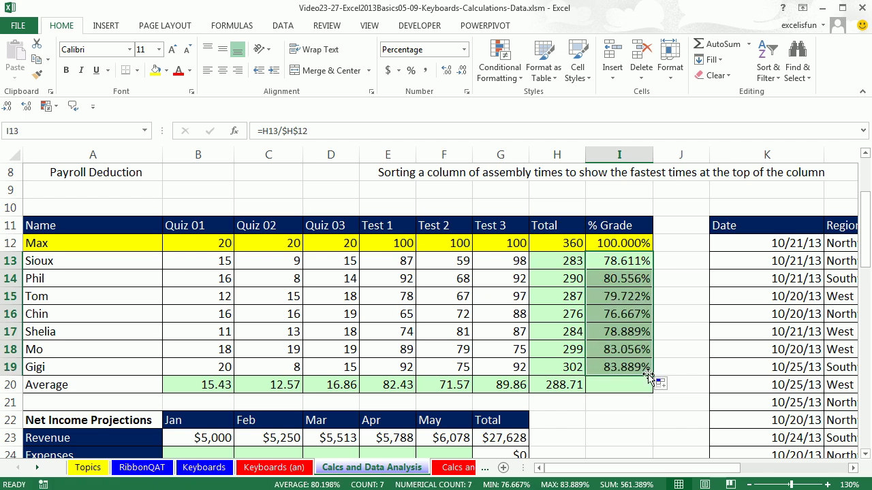
left_click(633, 368)
key("F2")
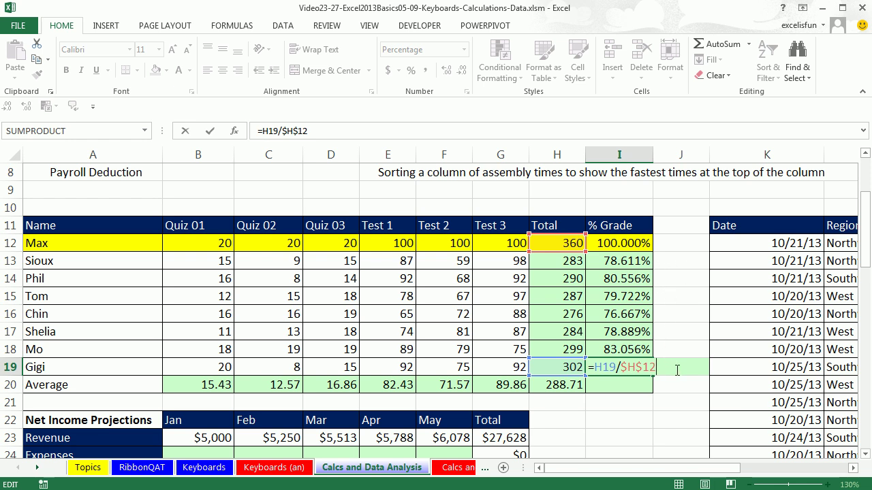
key("ctrl+Return")
Calculate January expenses in B24 with the formula =B23*$B$30, locking the expense percentage reference
scroll(707, 398, "down", 3)
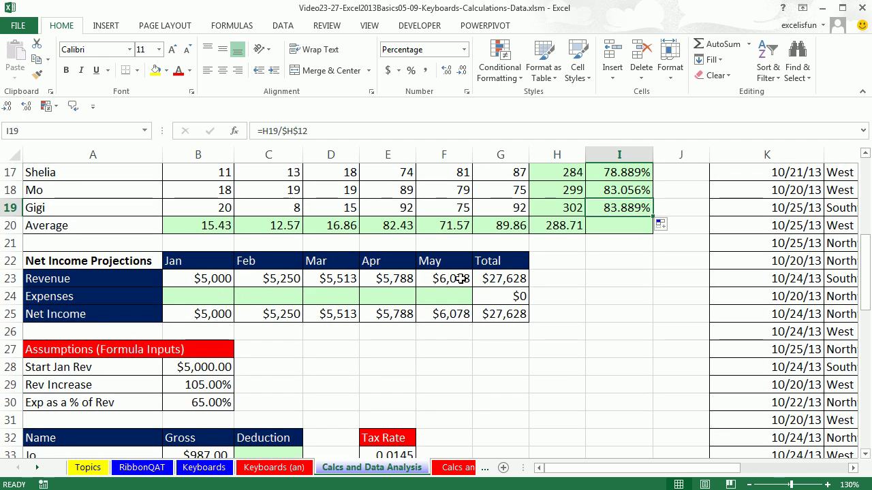
left_click(218, 297)
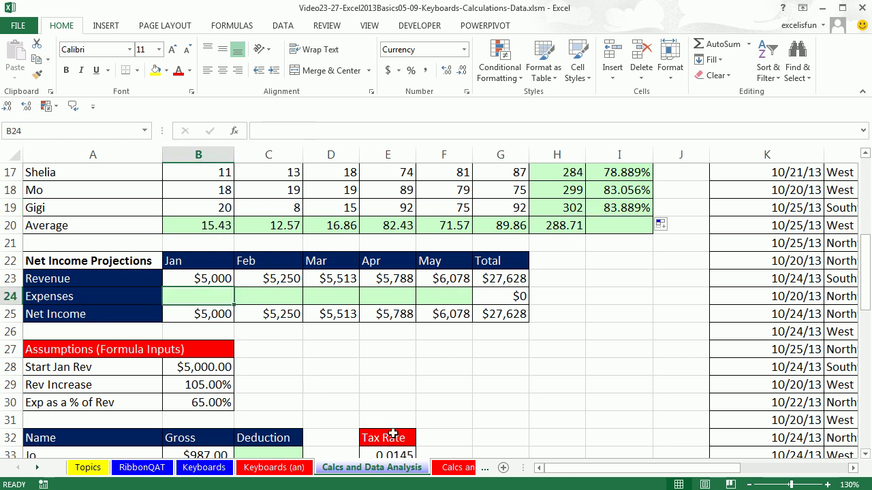
type("=")
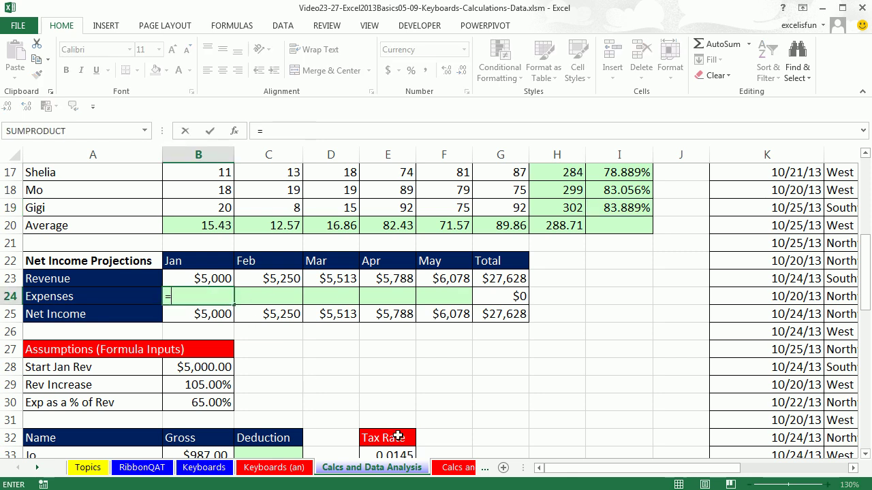
key("Up")
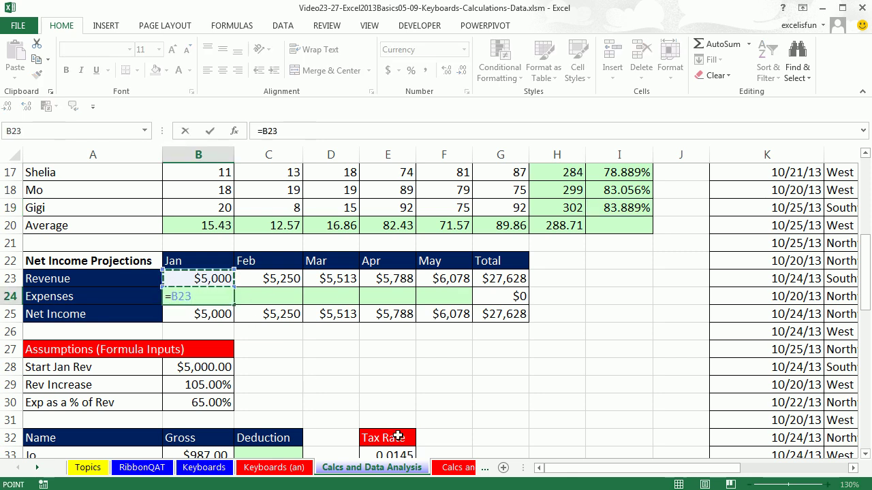
type("*")
left_click(194, 404)
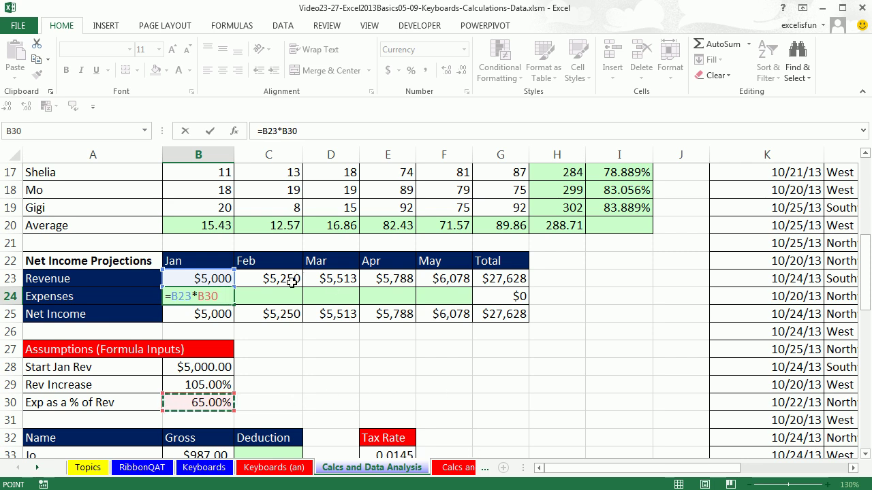
key("F4")
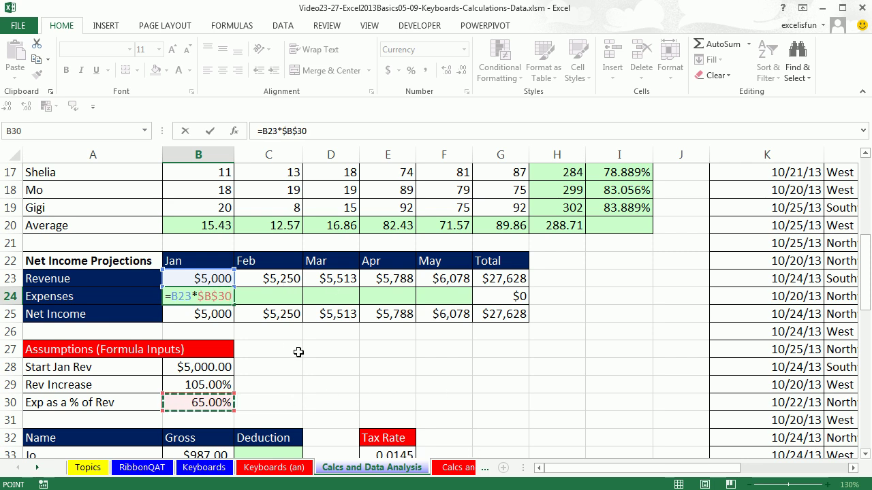
key("ctrl+Return")
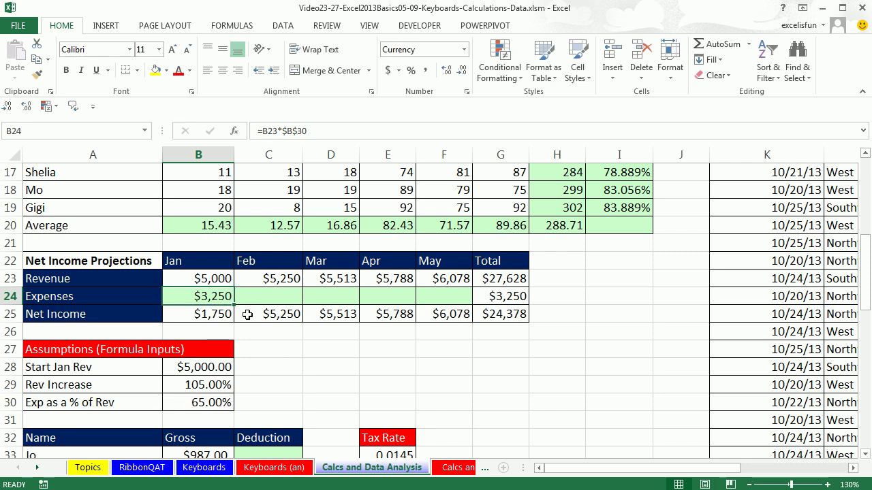
Copy the January expenses formula across through May in F24 and check the cell references in the May formula
left_click_drag(235, 308, 468, 306)
left_click(463, 301)
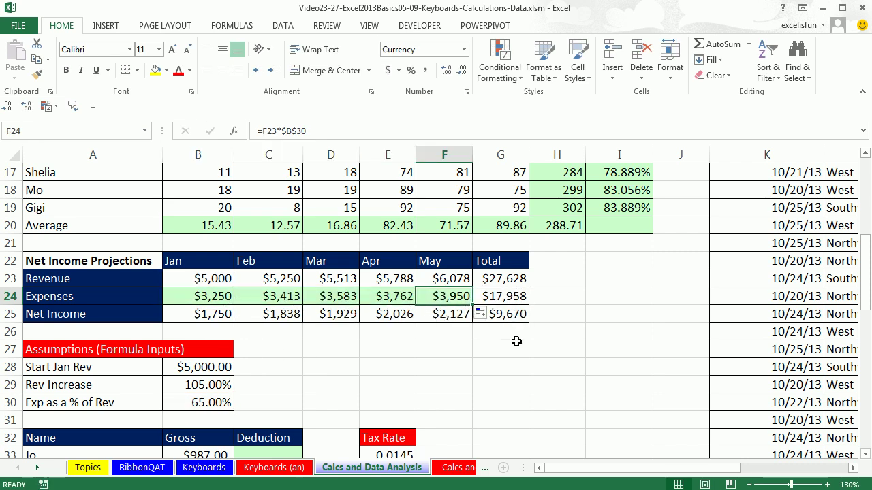
key("F2")
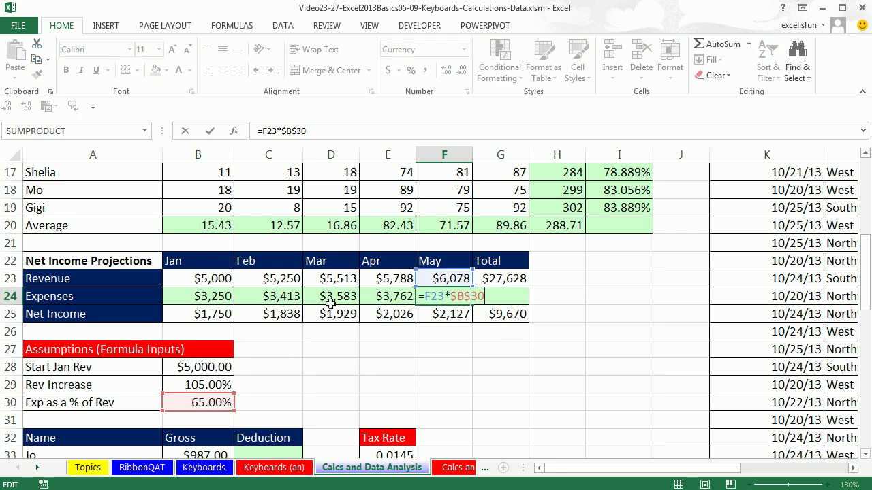
key("Escape")
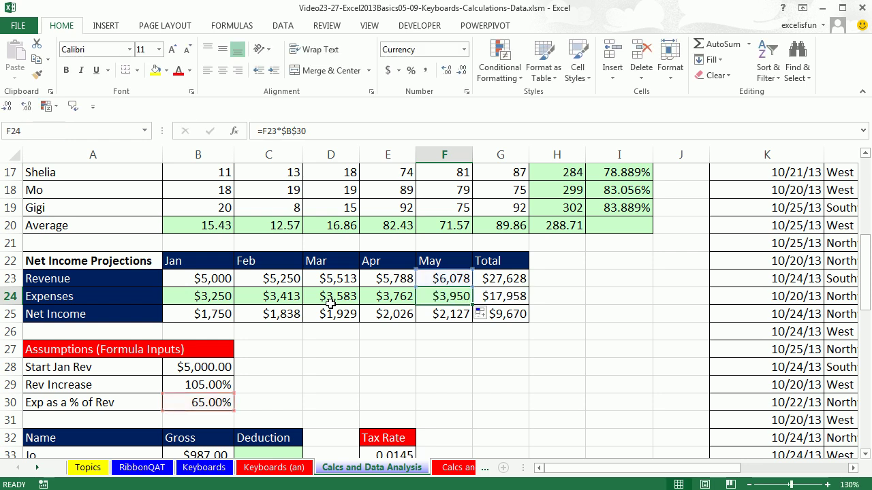
Calculate the first payroll deduction in C33 with the formula =B33*$E$33, locking the tax rate reference
scroll(547, 320, "down", 3)
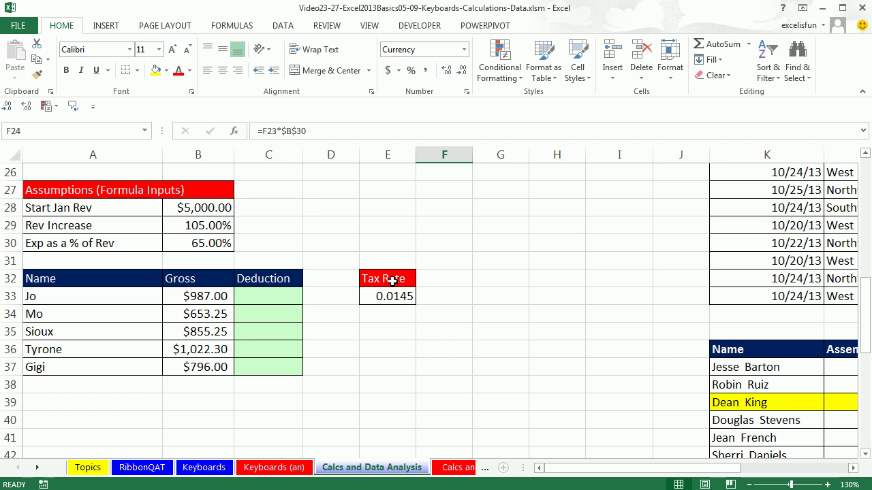
left_click(287, 299)
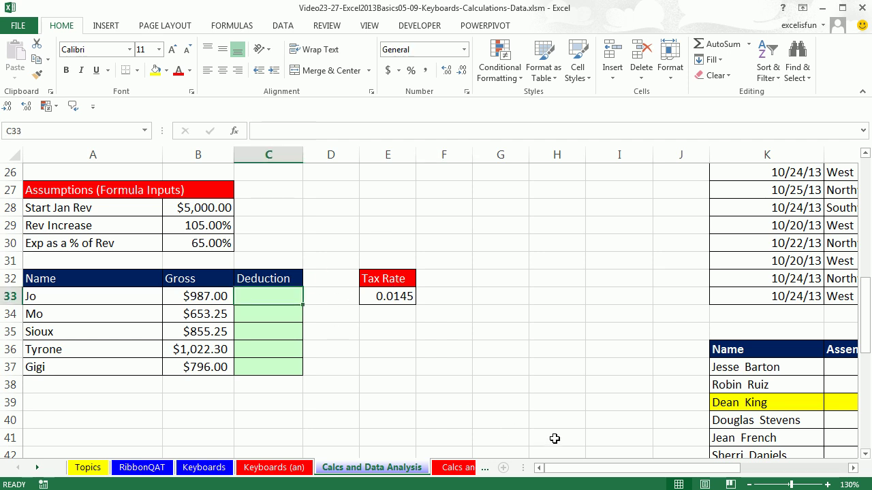
type("=")
key("Left")
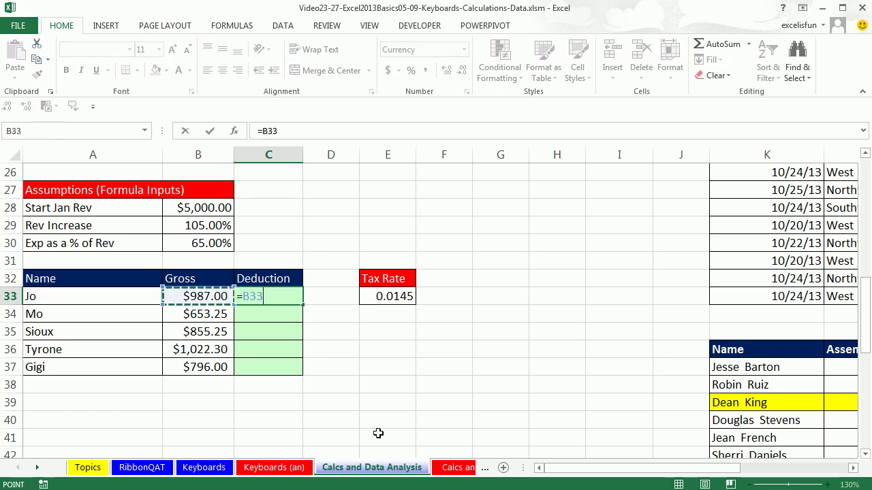
type("*")
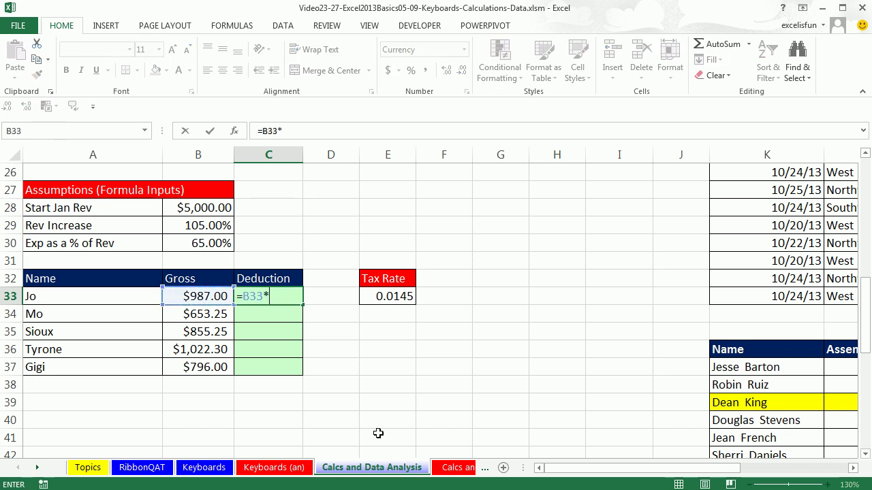
left_click(393, 299)
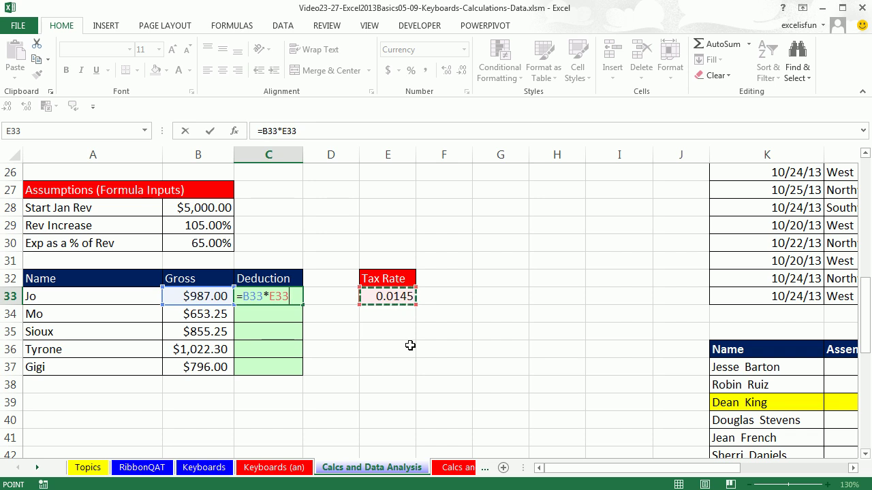
key("F4")
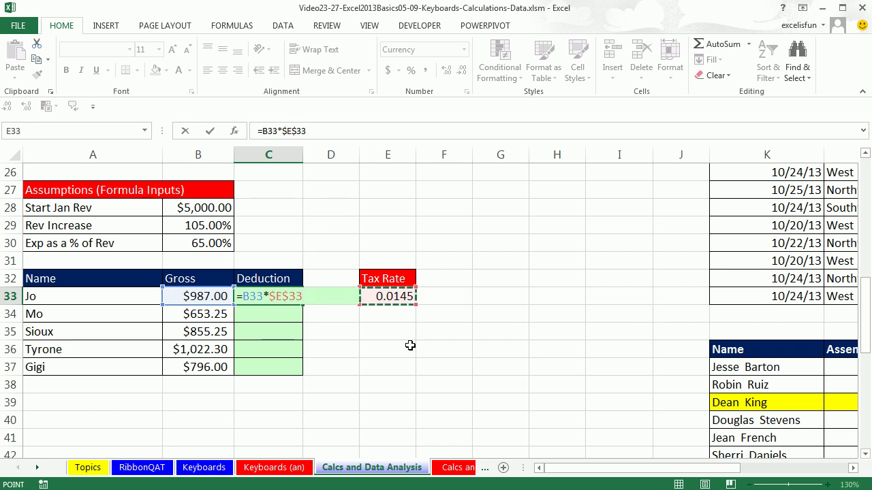
key("ctrl+Return")
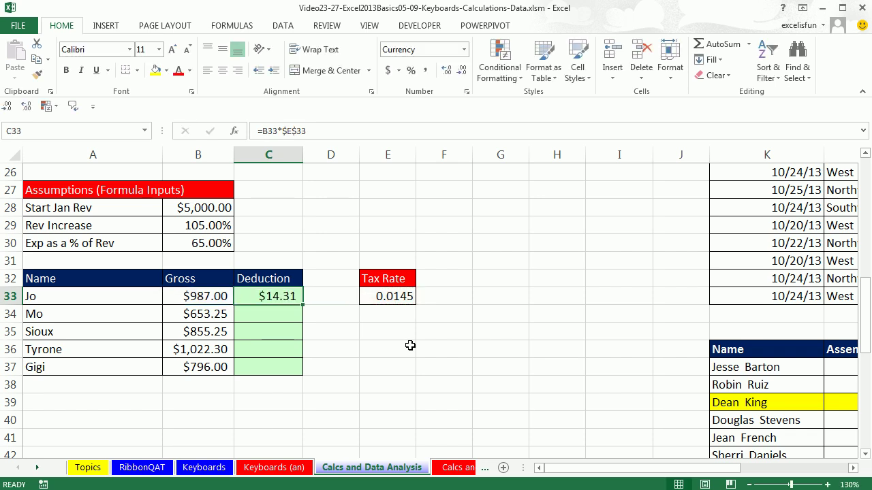
Copy the deduction formula from C33 down through C37 and check the cell references in the last copy
double_click(303, 305)
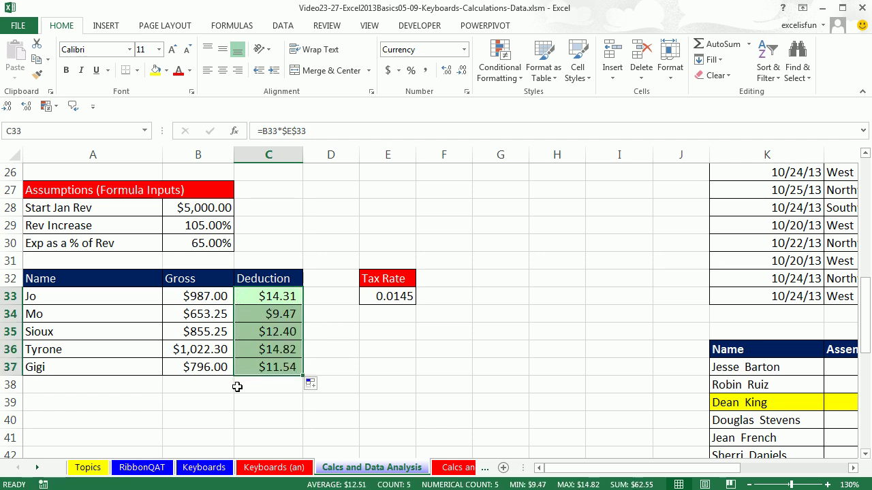
left_click(282, 370)
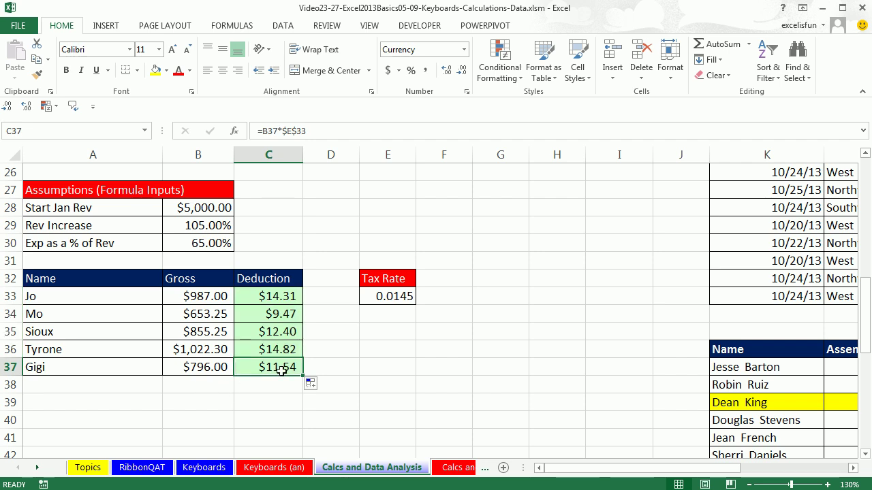
key("F2")
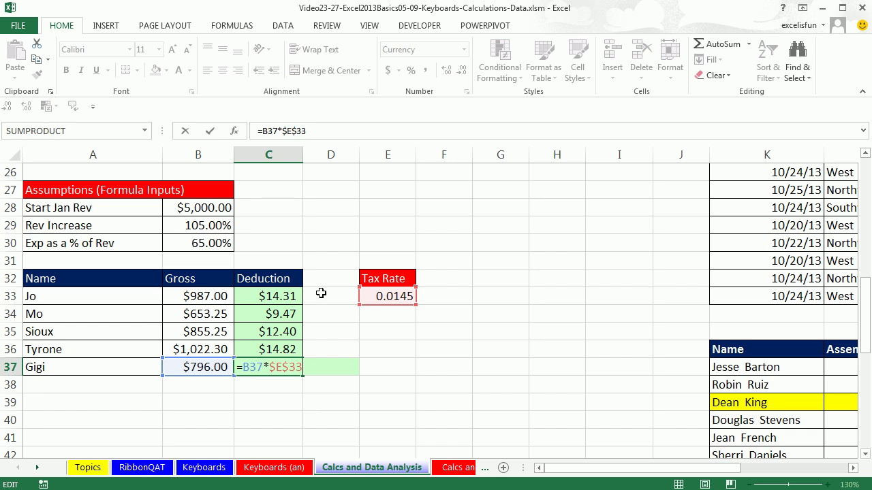
key("ctrl+Return")
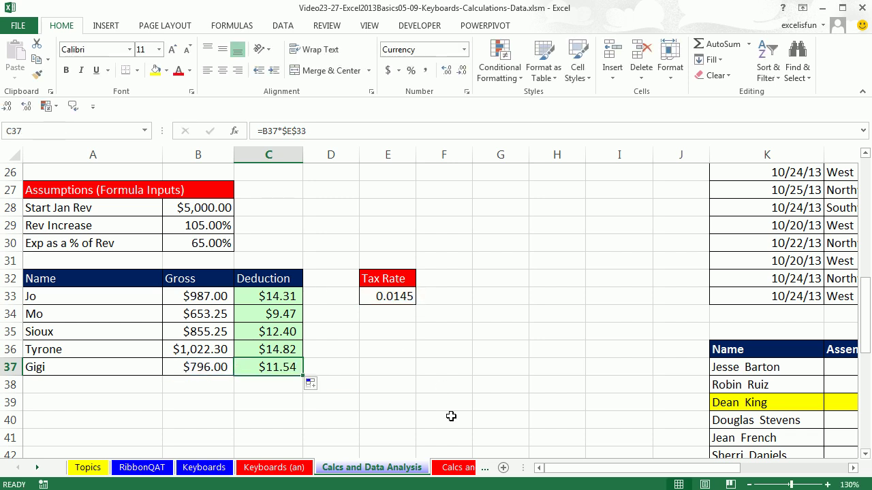
Examine the SUMIFS formula in Q12 that totals the sales for the first date in the summary table
scroll(459, 430, "up", 5)
scroll(472, 447, "up", 3)
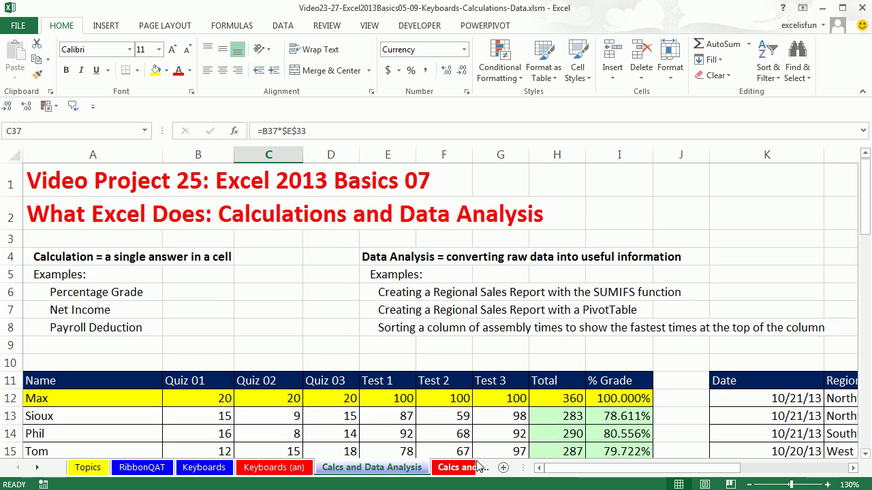
left_click(852, 468)
left_click_drag(853, 468, 853, 468)
scroll(856, 473, "down", 2)
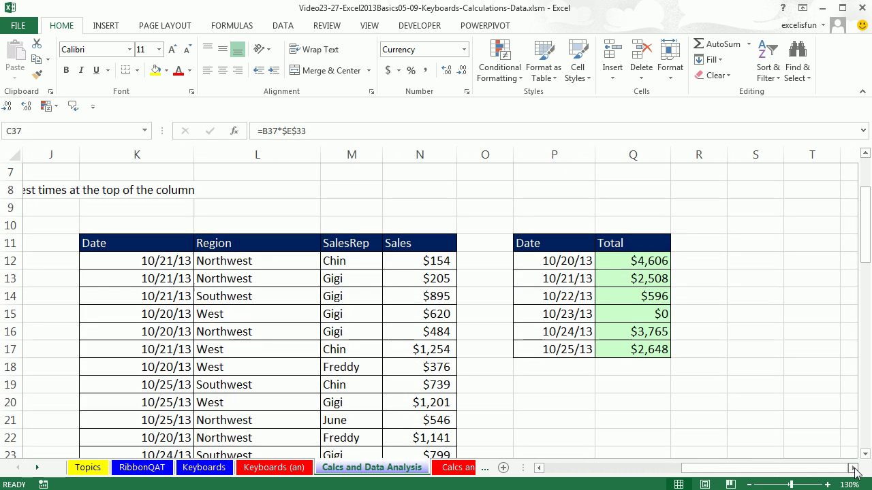
scroll(865, 453, "down", 1)
left_click(865, 454)
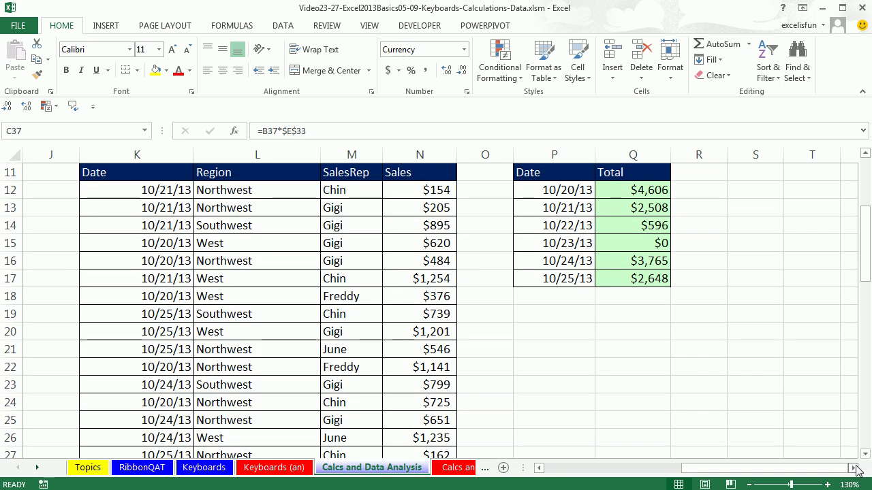
left_click(852, 468)
left_click(548, 190)
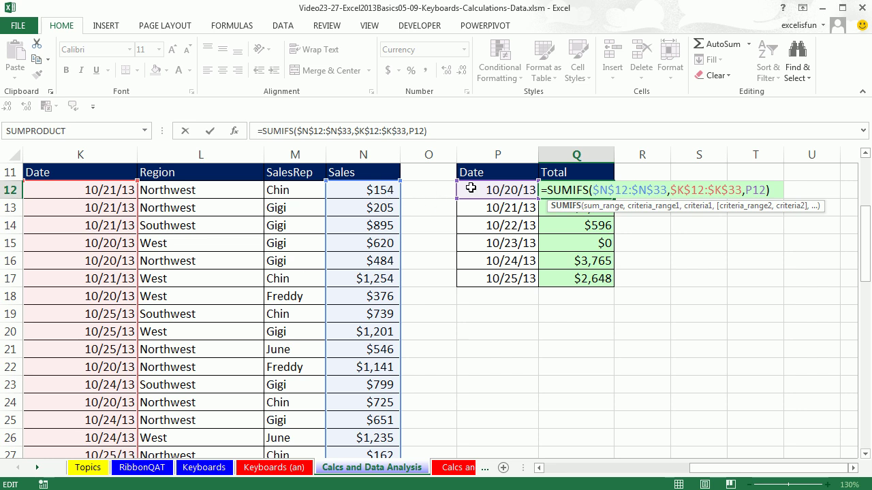
key("Return")
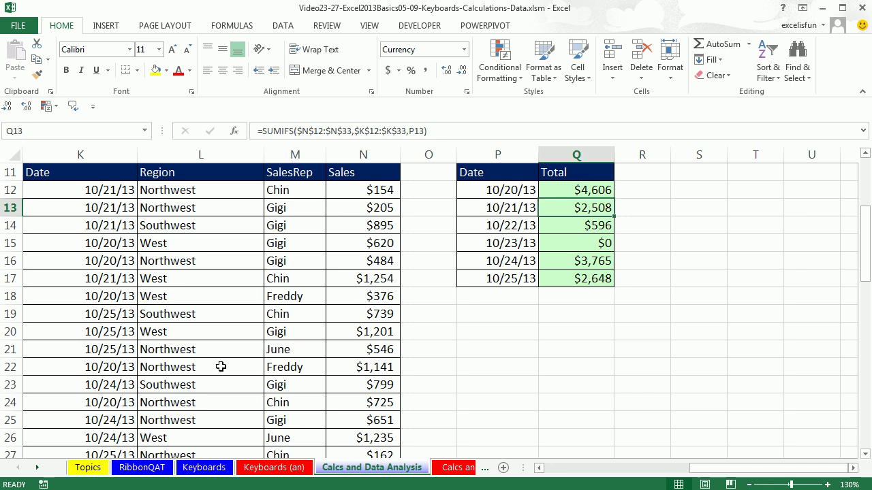
Create a PivotTable from the sales data in K11:N33, placing it on the existing worksheet at P20
left_click(212, 225)
key("alt+n")
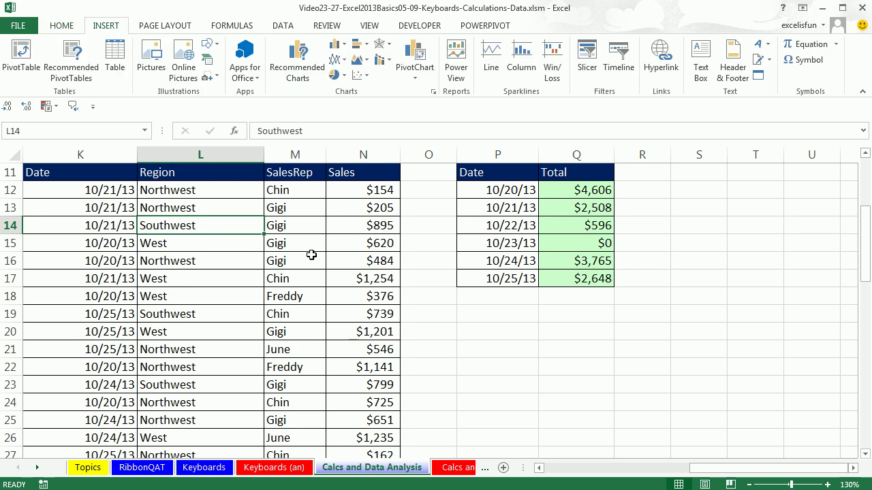
left_click(299, 226)
left_click(377, 226)
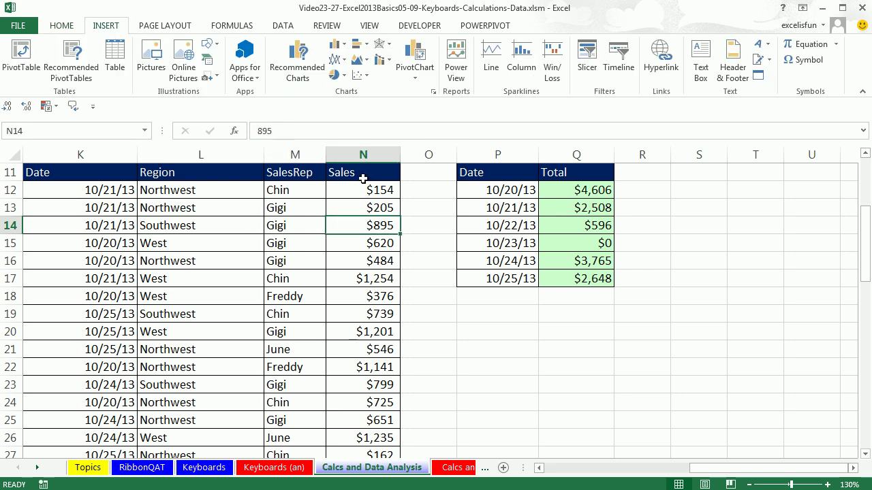
left_click(364, 175)
key("alt")
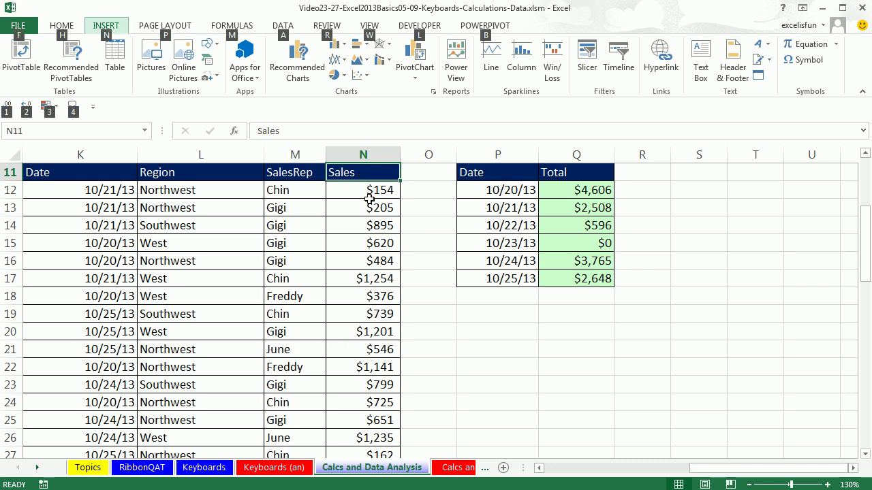
key("n")
key("v")
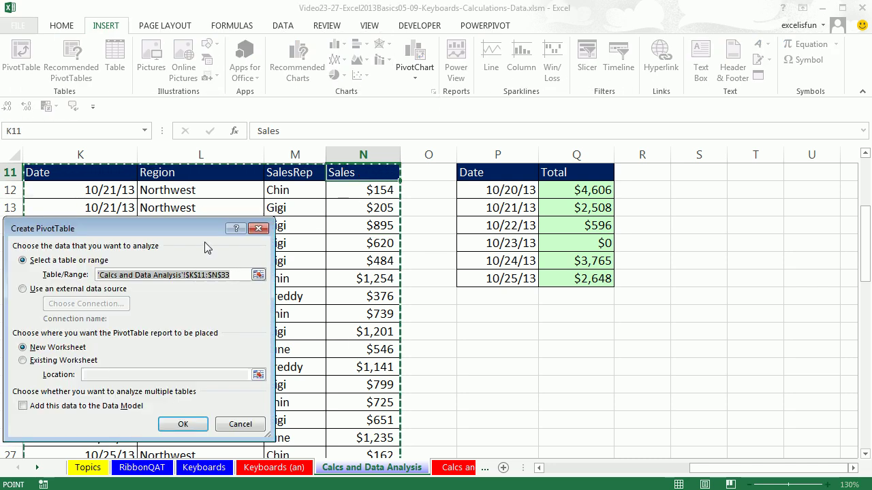
left_click_drag(194, 229, 294, 201)
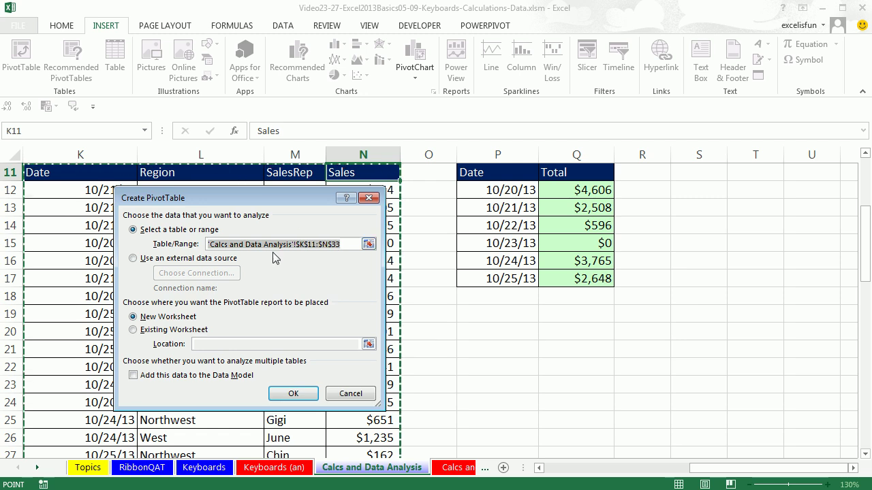
scroll(120, 192, "up", 1)
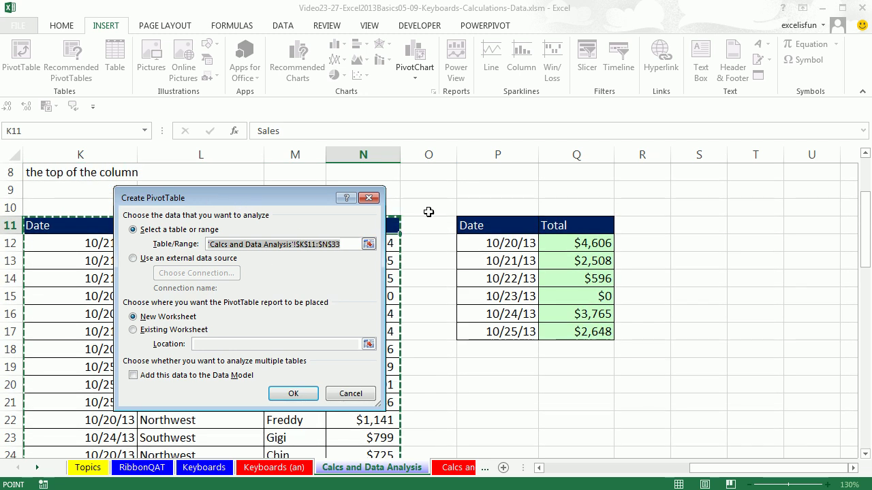
left_click(141, 329)
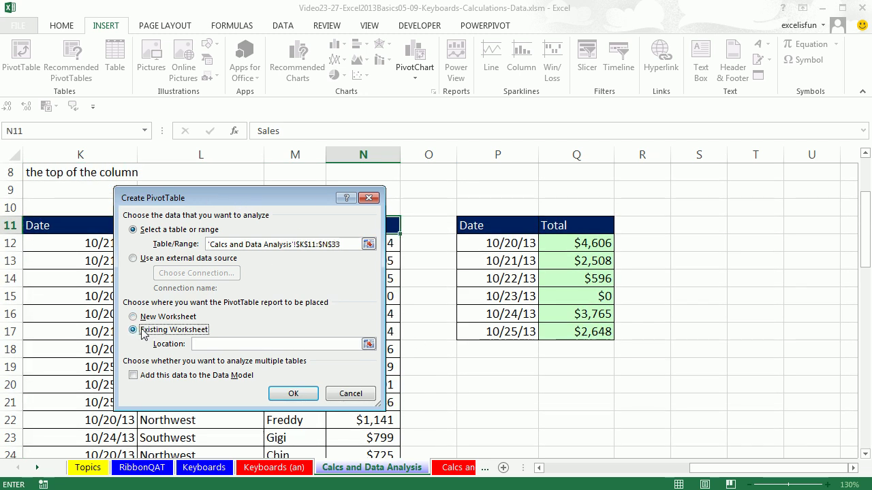
left_click(495, 388)
left_click(293, 394)
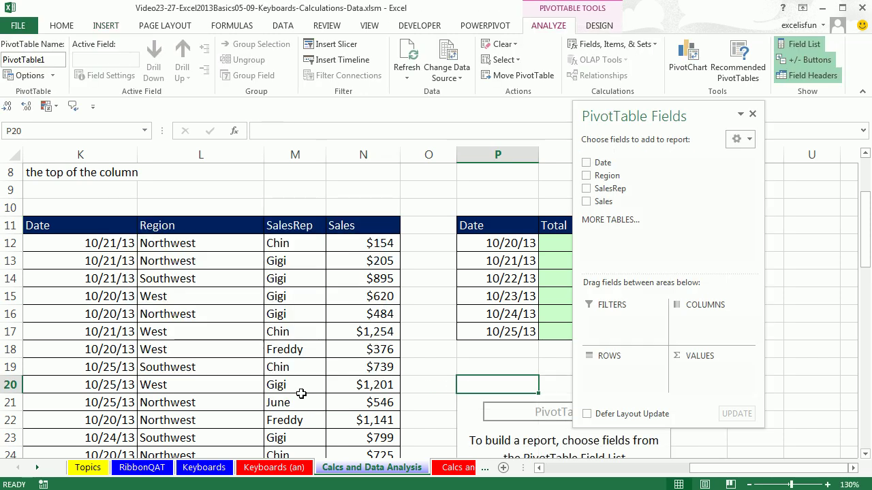
Add Date to the PivotTable's rows and Sales to its values to total the sales by date
scroll(554, 282, "down", 2)
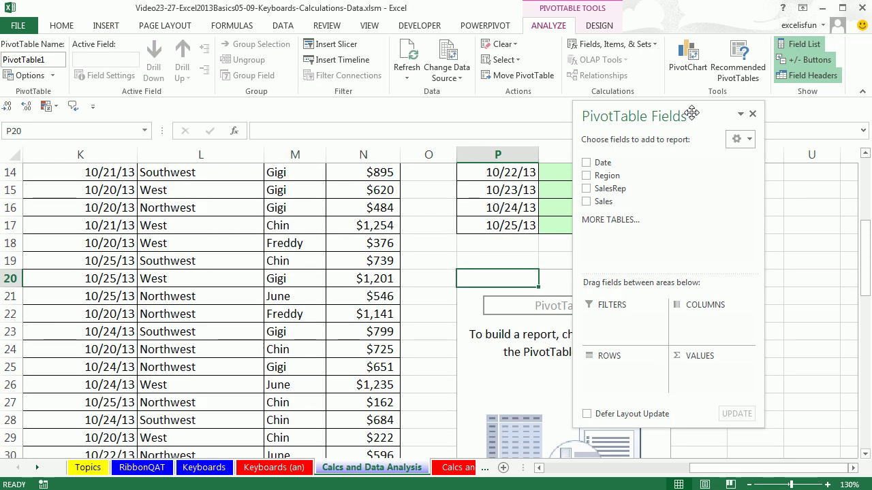
left_click_drag(692, 112, 748, 135)
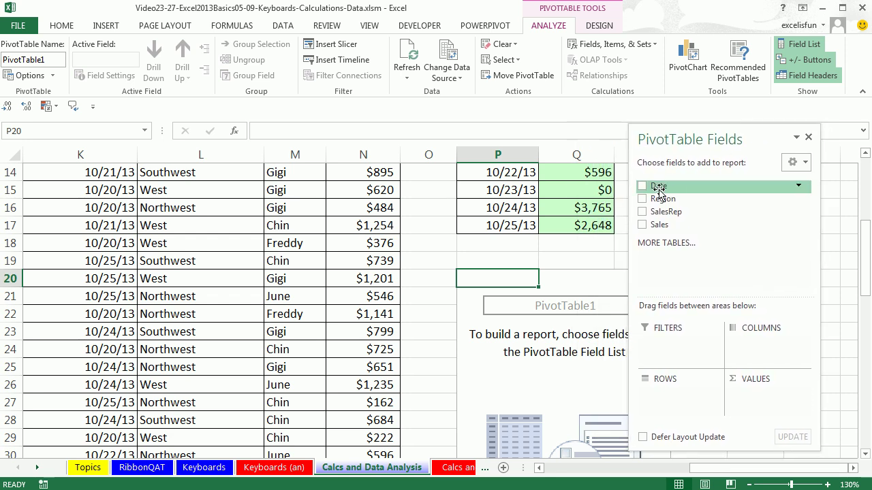
left_click_drag(658, 192, 673, 402)
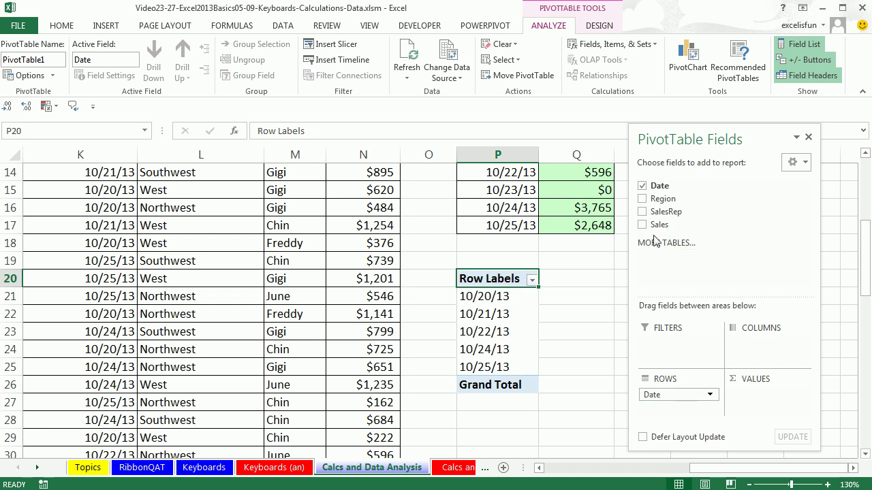
left_click_drag(653, 232, 768, 399)
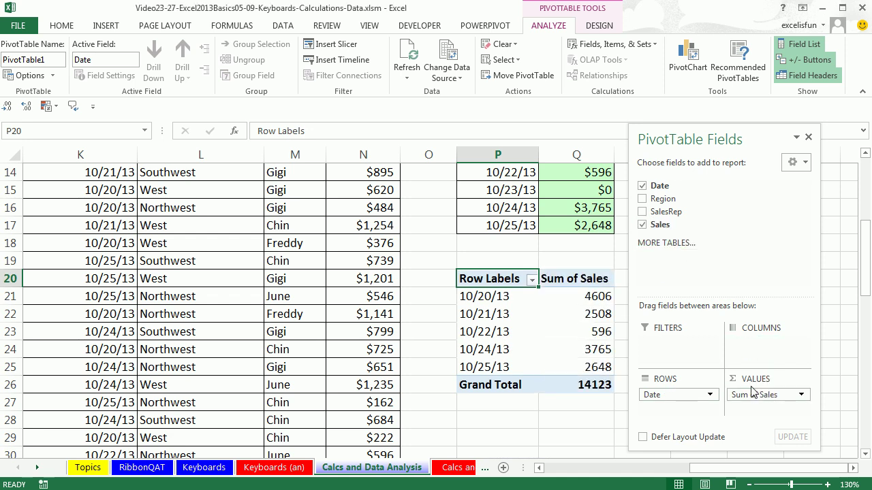
left_click(584, 419)
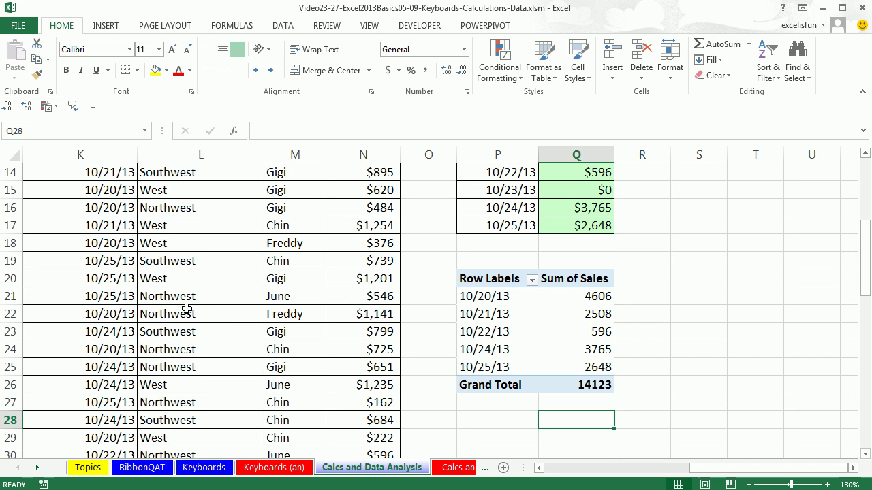
mouse_move(541, 326)
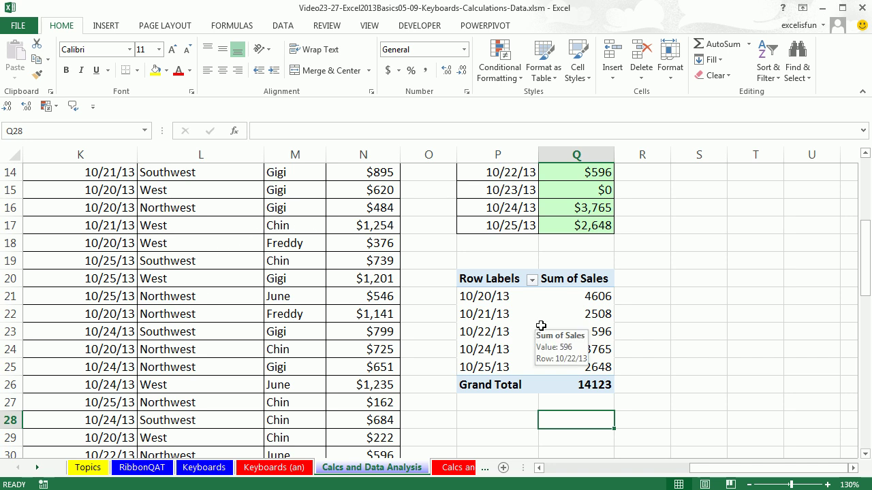
Examine the field headers and first records of the assembly time table that starts at K36
scroll(531, 340, "down", 7)
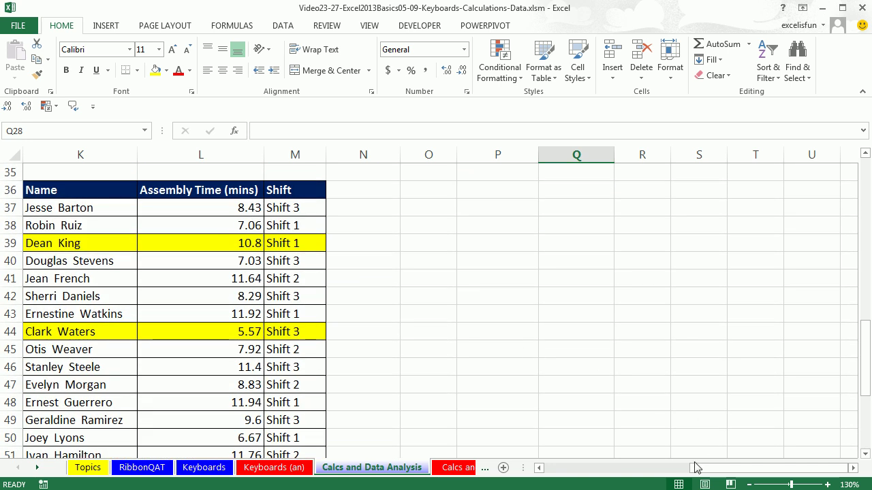
scroll(642, 470, "left", 3)
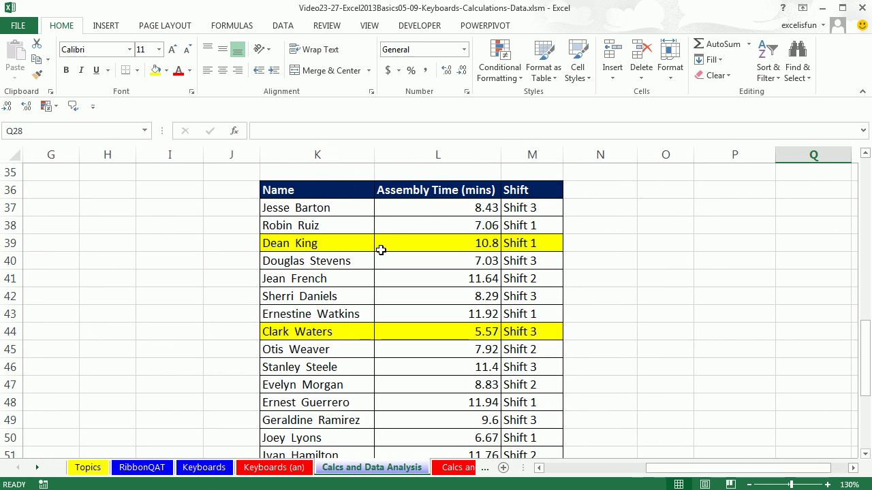
left_click(327, 206)
left_click(447, 209)
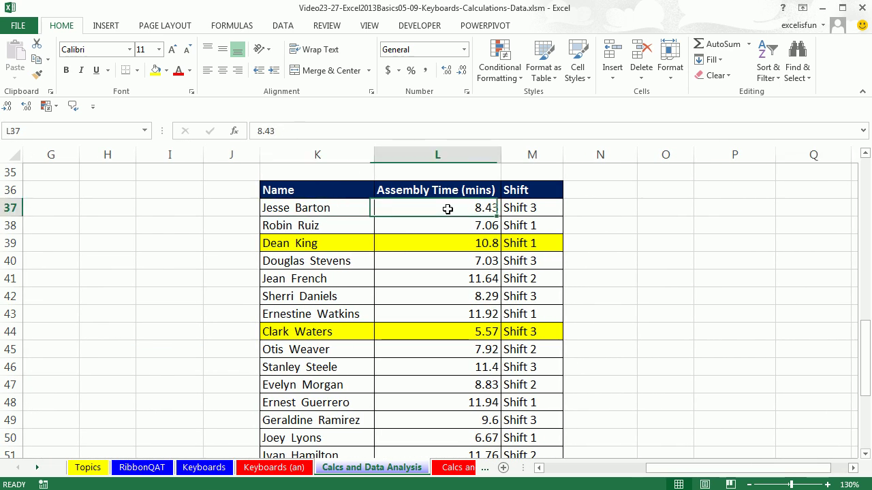
left_click(527, 206)
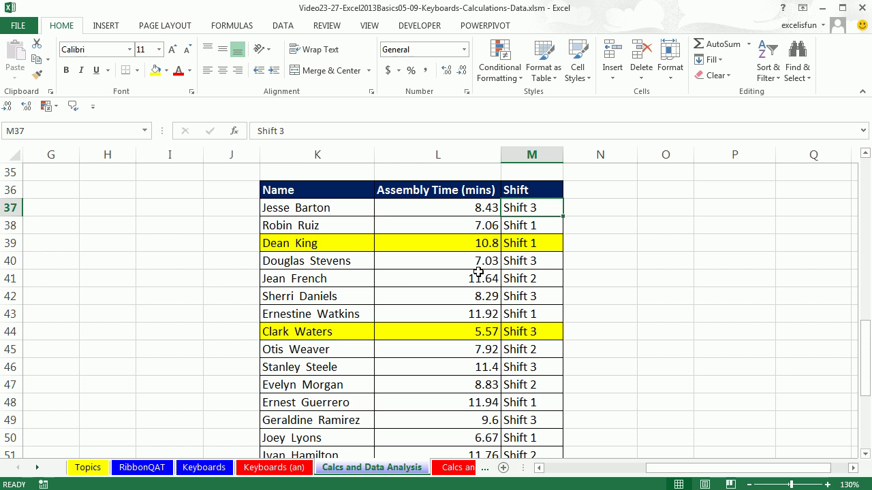
left_click(331, 190)
left_click(411, 193)
left_click(515, 191)
left_click_drag(300, 225, 442, 226)
left_click_drag(300, 208, 477, 210)
left_click_drag(340, 225, 560, 225)
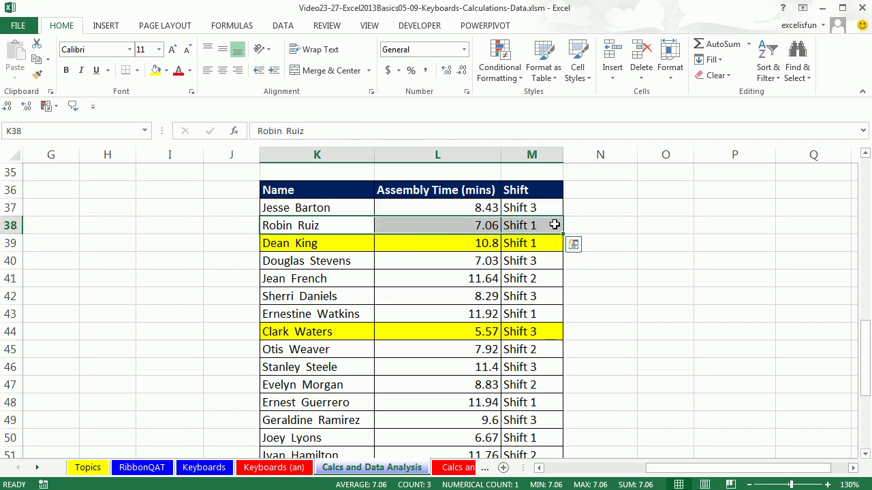
left_click(454, 262)
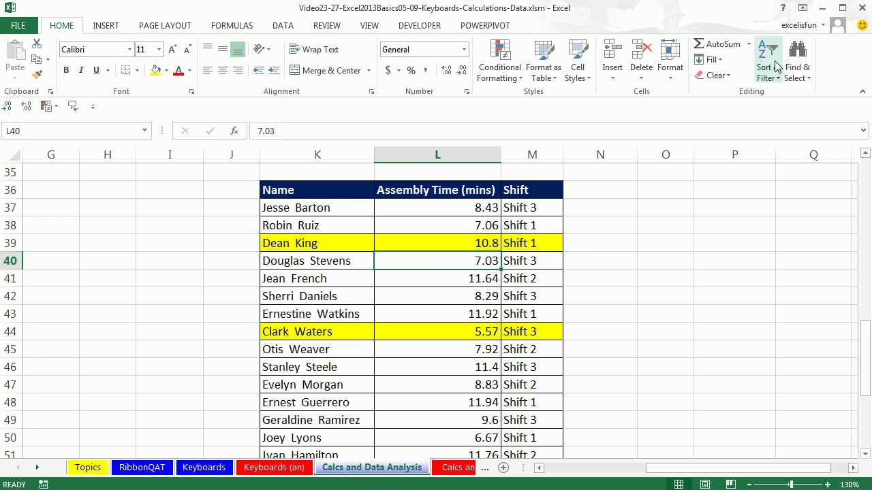
left_click(285, 25)
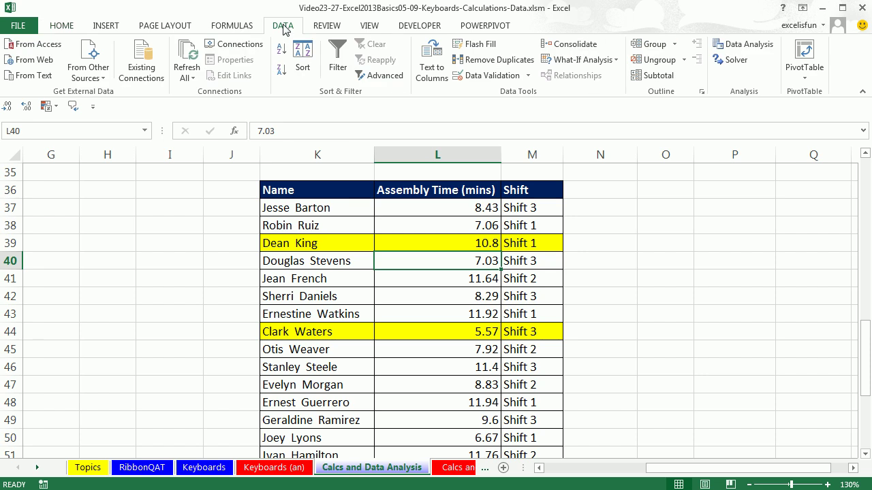
left_click(429, 226)
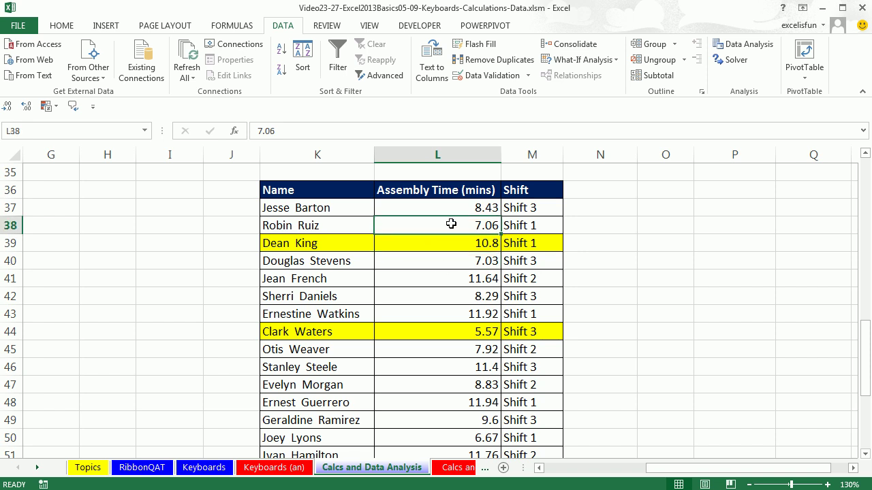
right_click(452, 227)
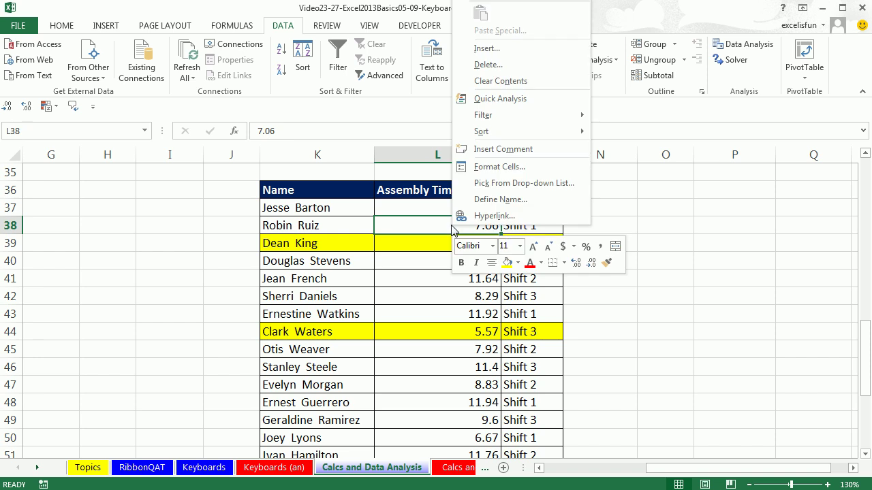
mouse_move(501, 134)
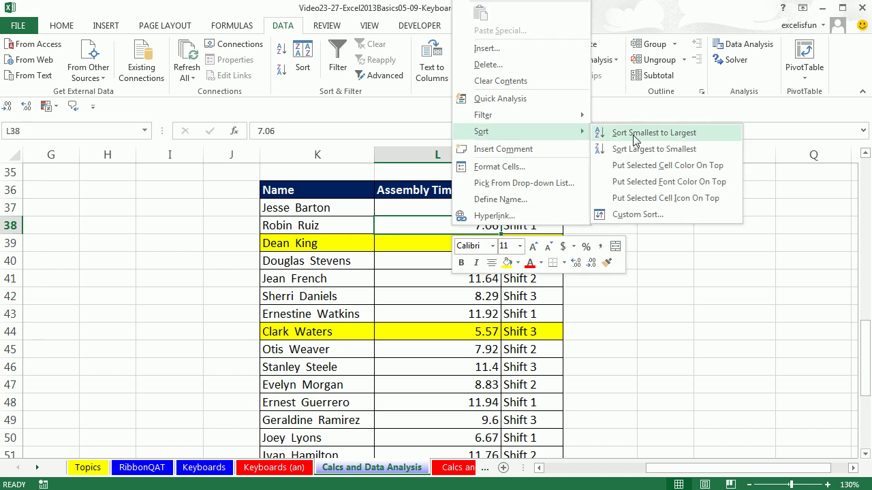
left_click(414, 254)
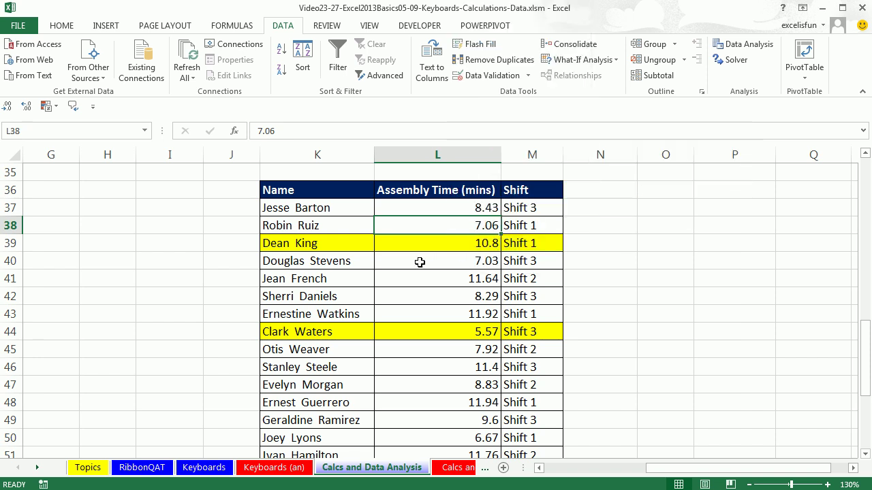
Examine the two yellow-highlighted records and the field headers of the assembly time table
left_click_drag(327, 244, 512, 240)
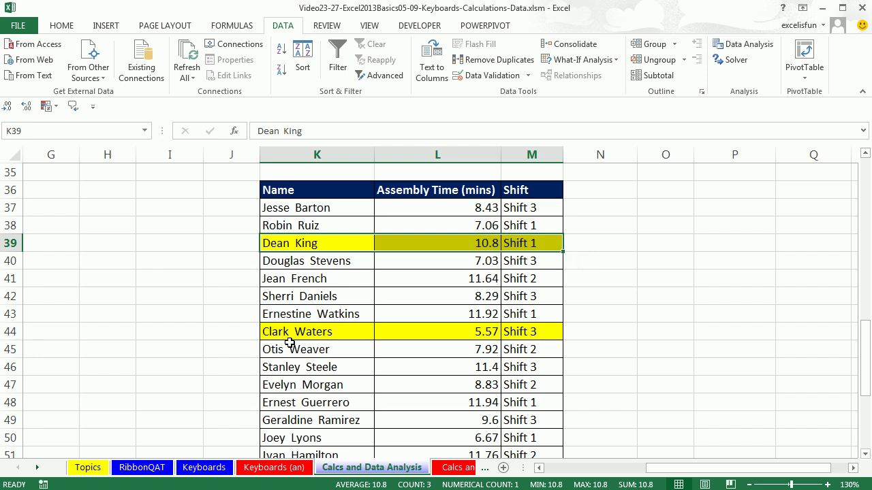
left_click_drag(288, 333, 538, 336)
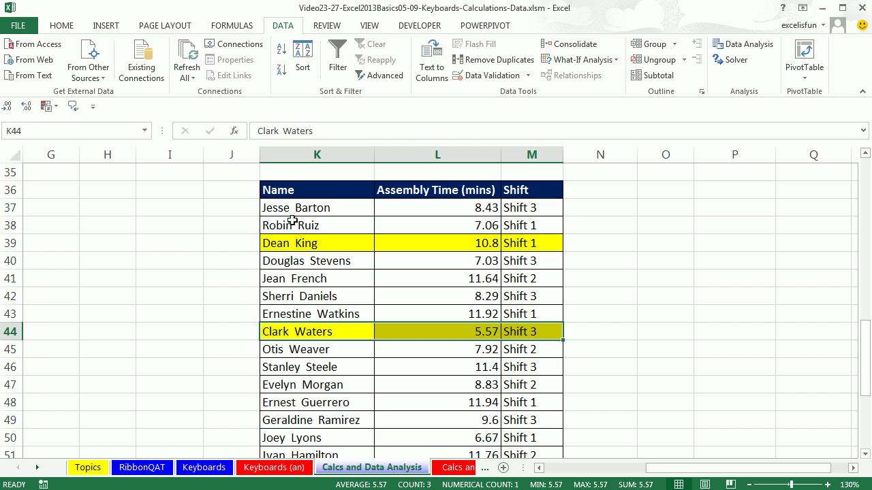
left_click(282, 194)
left_click(412, 192)
left_click(528, 191)
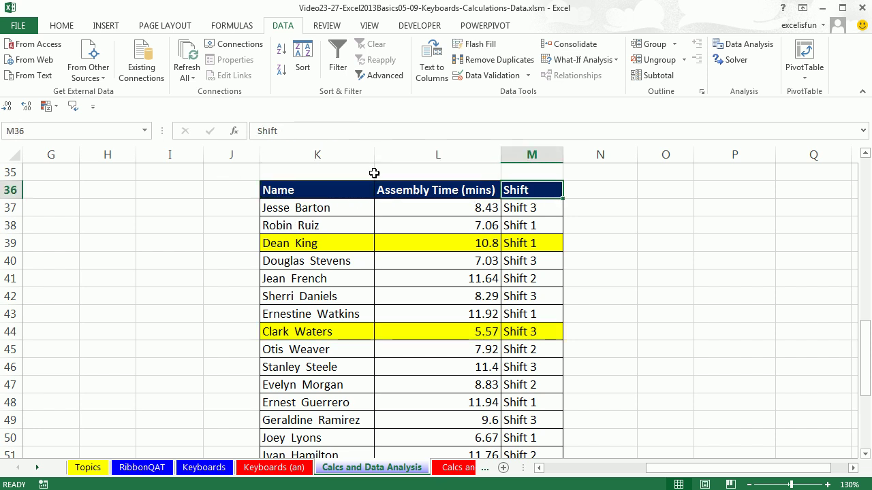
Sort the assembly time table by Assembly Time (mins) from smallest to largest
left_click(442, 228)
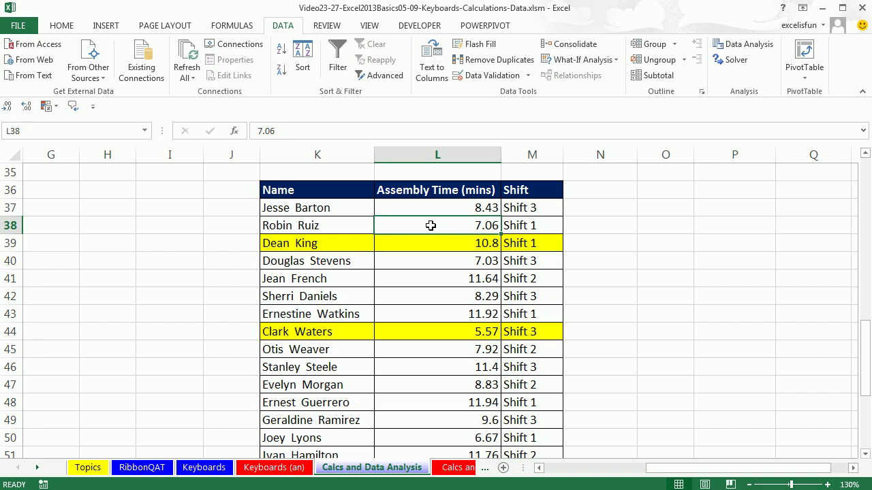
right_click(431, 226)
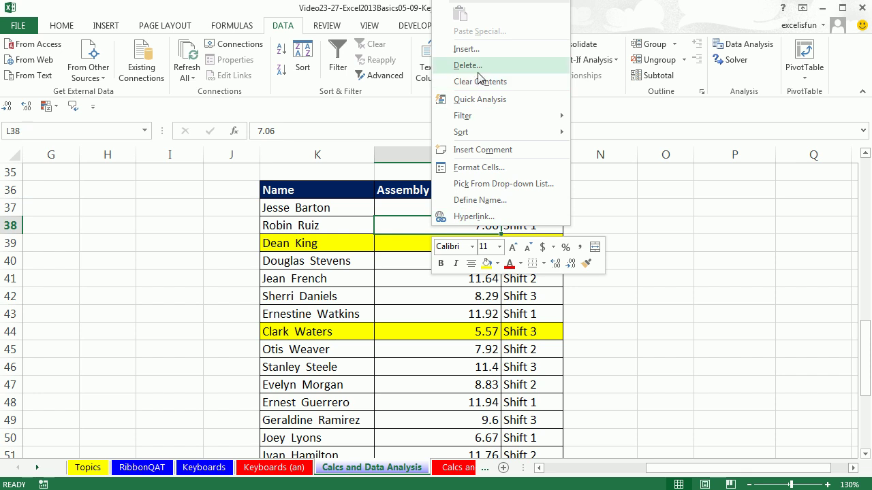
mouse_move(469, 139)
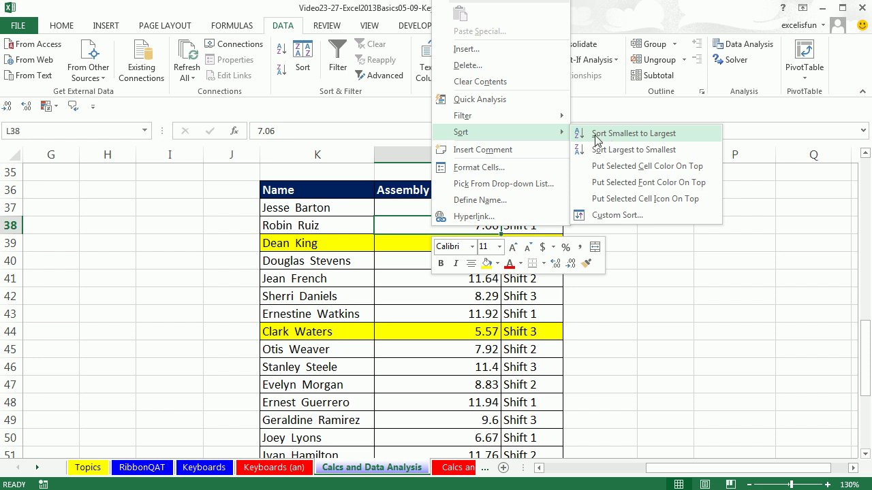
left_click(638, 136)
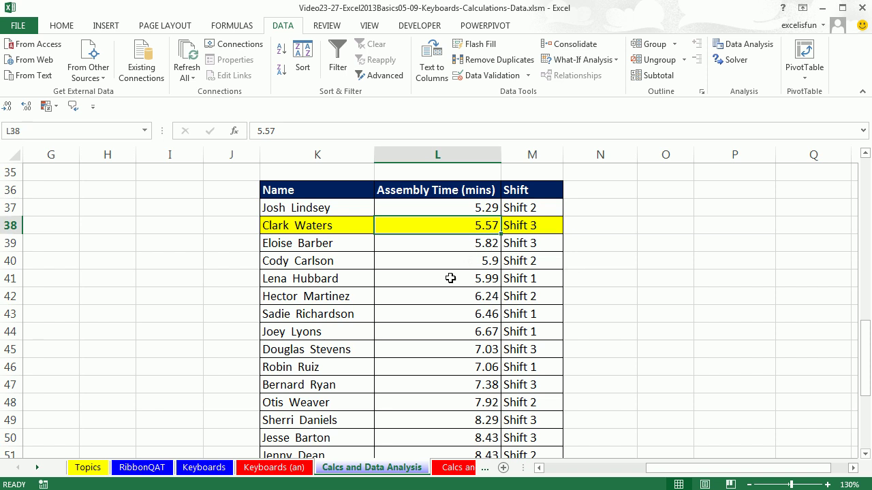
Check whether whole records stayed together in the sorted assembly time table, and return to the title and examples at the sheet's start
left_click_drag(324, 296, 528, 297)
left_click_drag(302, 351, 507, 351)
scroll(529, 293, "down", 3)
scroll(485, 418, "up", 3)
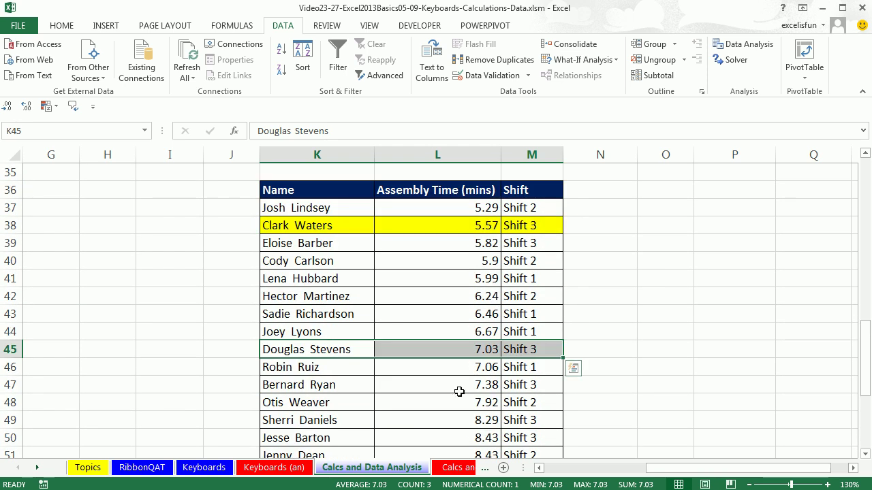
left_click(460, 261)
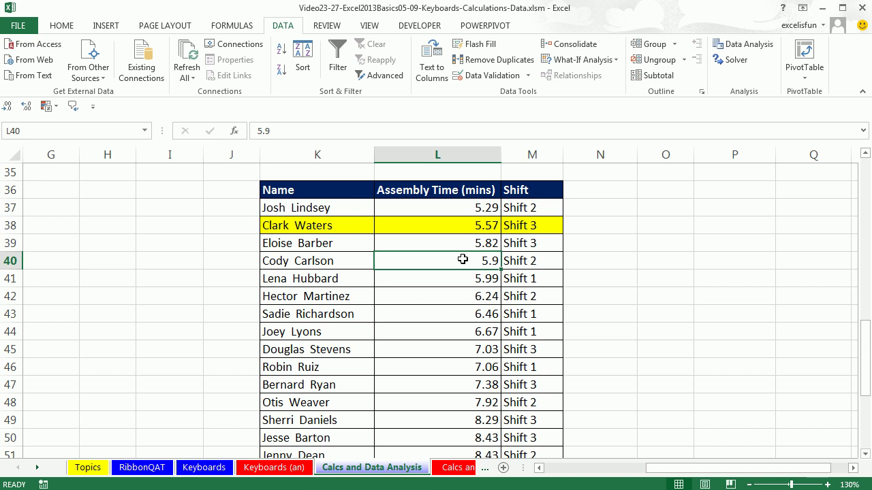
scroll(456, 388, "up", 11)
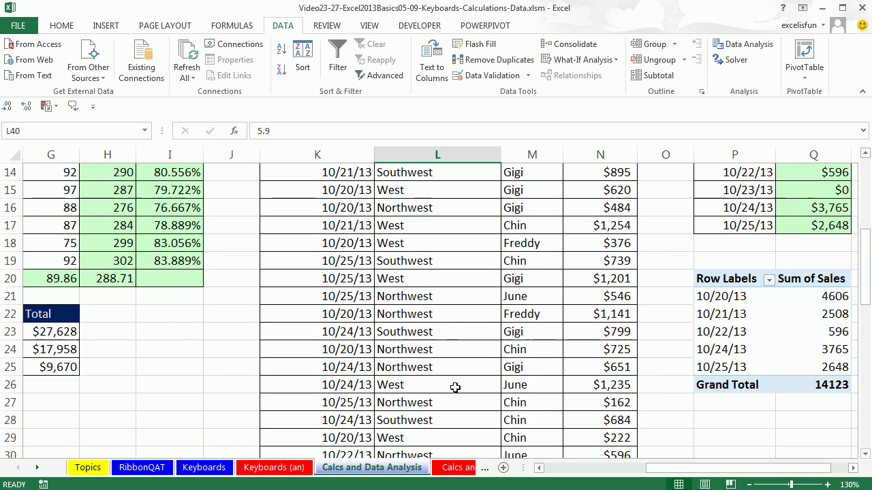
left_click_drag(657, 469, 504, 473)
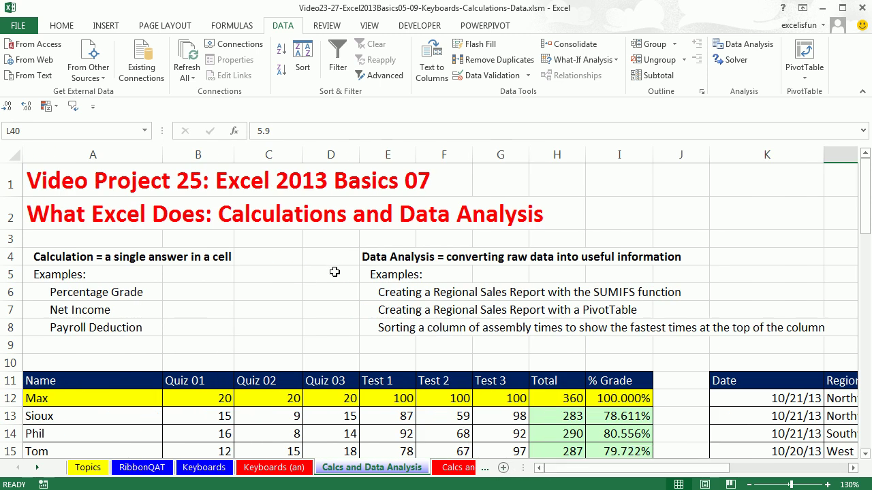